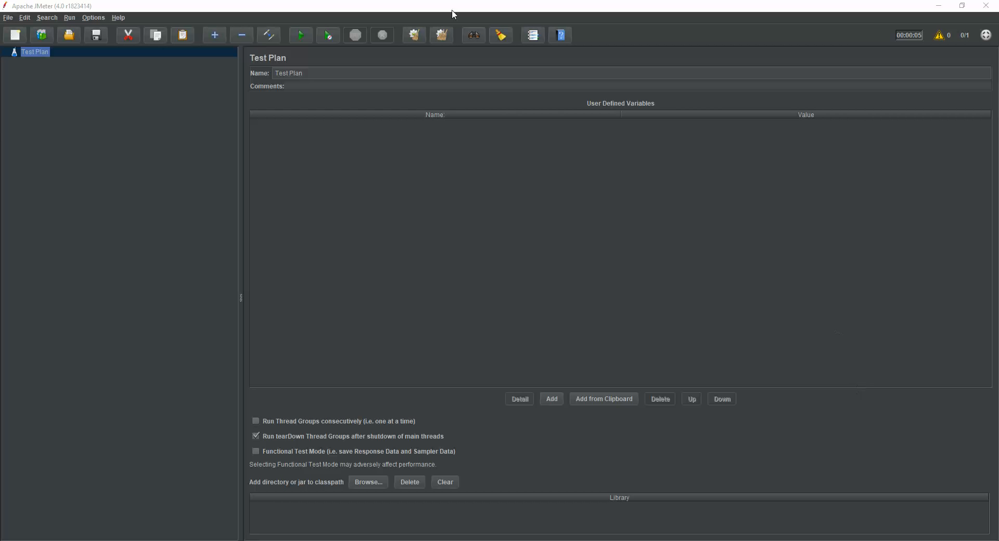
Step: Open the test plan file Blaze-Demo-Load-Test.v1.jmx from the Blaze Demo Tests folder
click(16, 19)
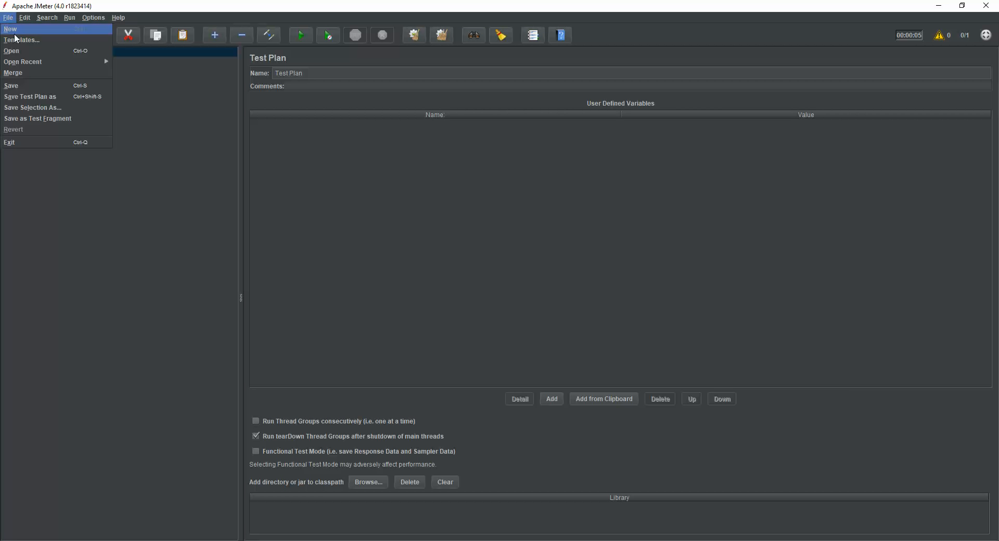
click(19, 51)
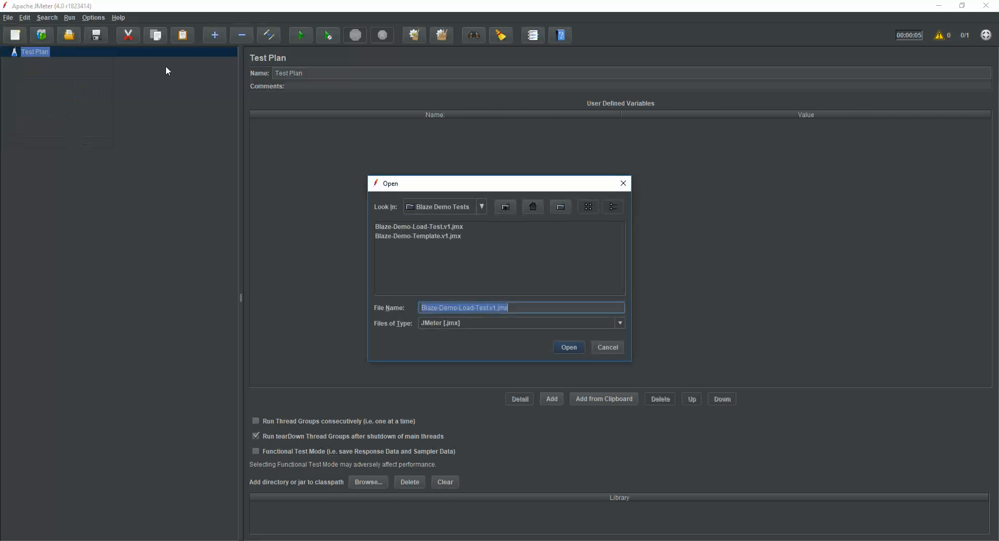
click(429, 228)
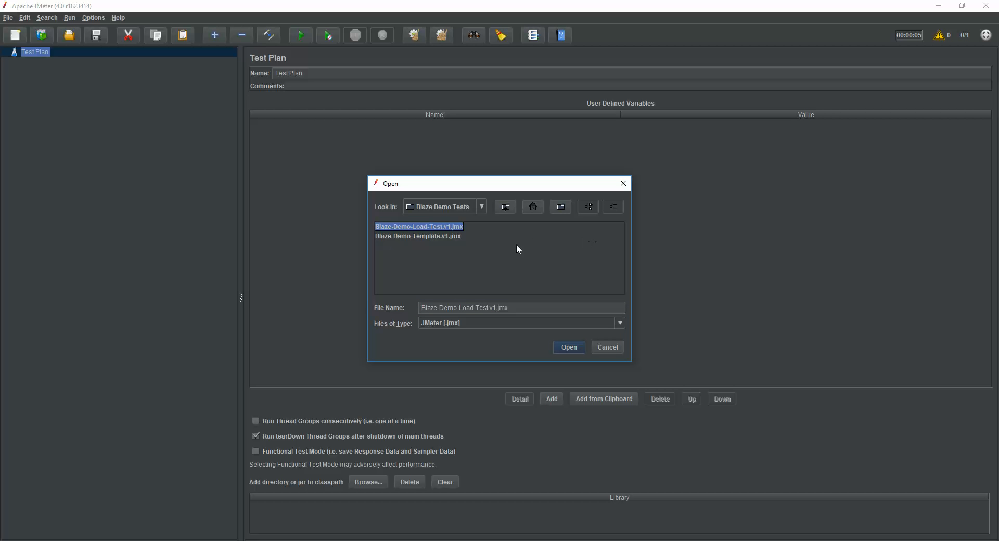
click(573, 347)
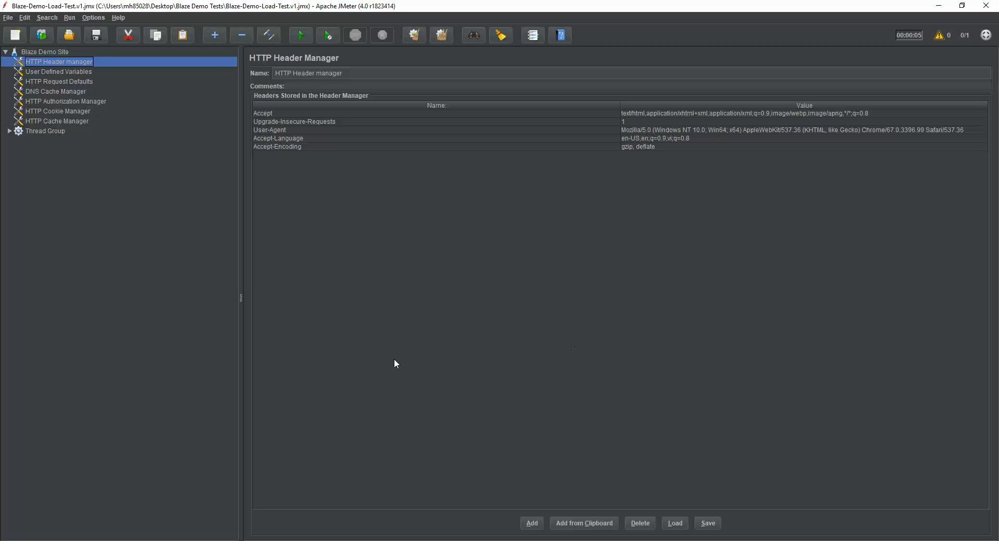
Step: Review each configuration element under the Blaze Demo Site test plan, from the variables to the thread group
click(76, 71)
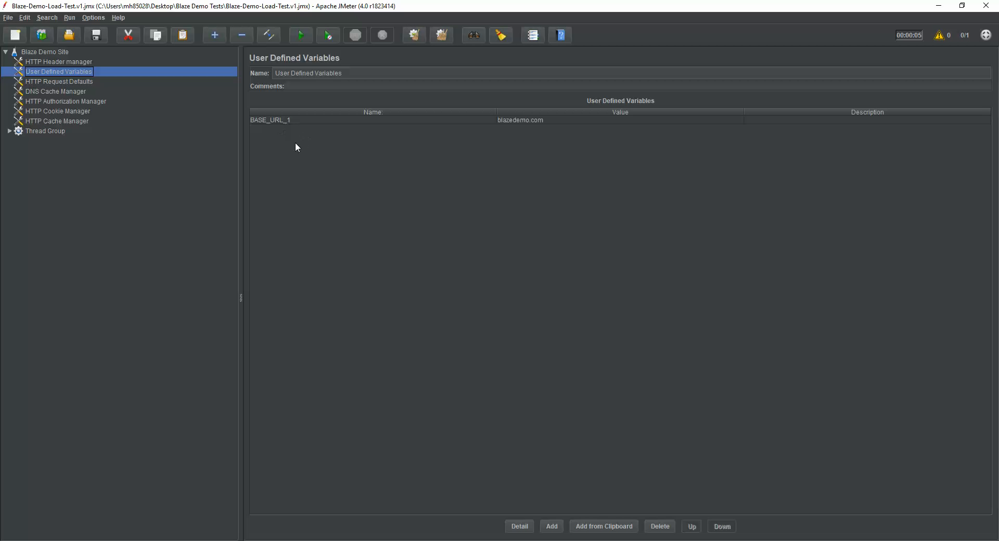
click(62, 82)
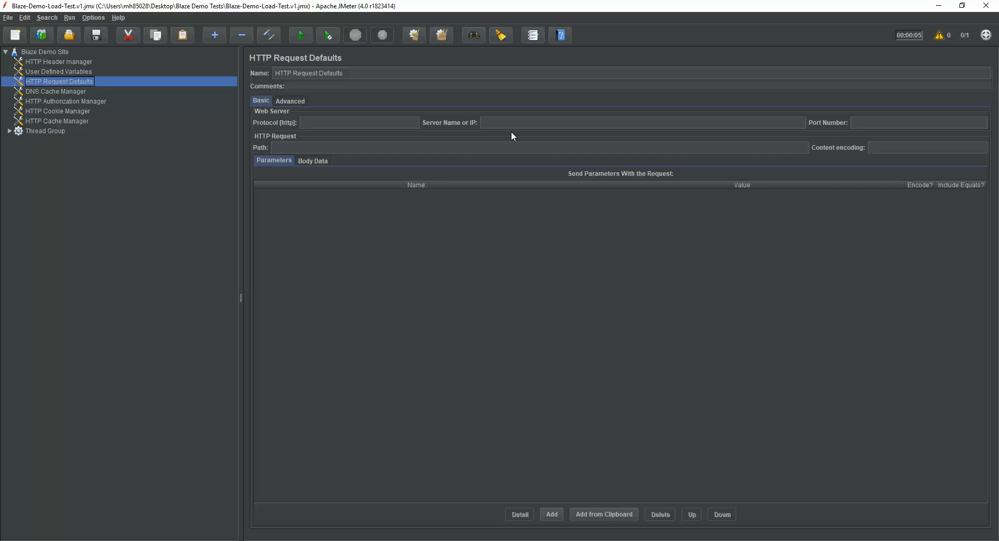
click(80, 93)
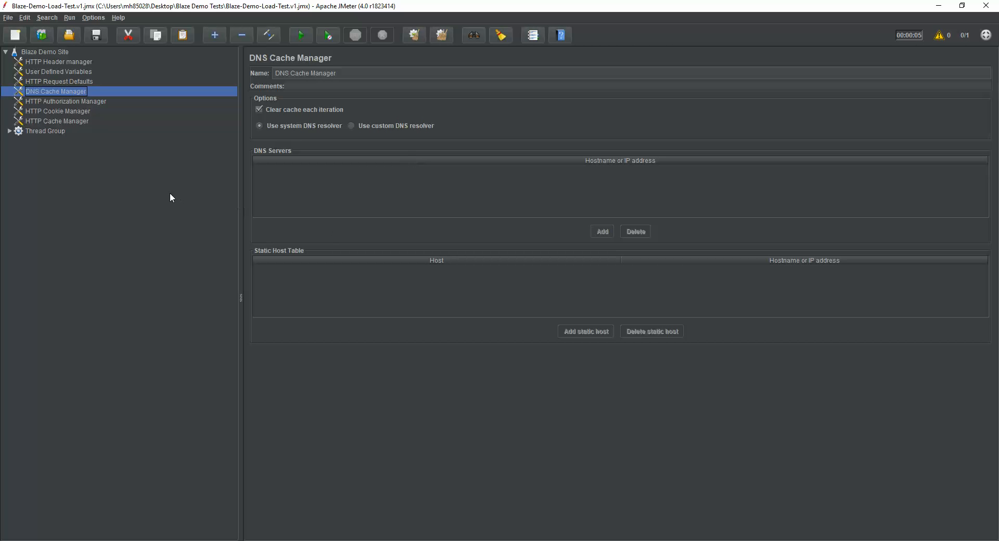
click(102, 105)
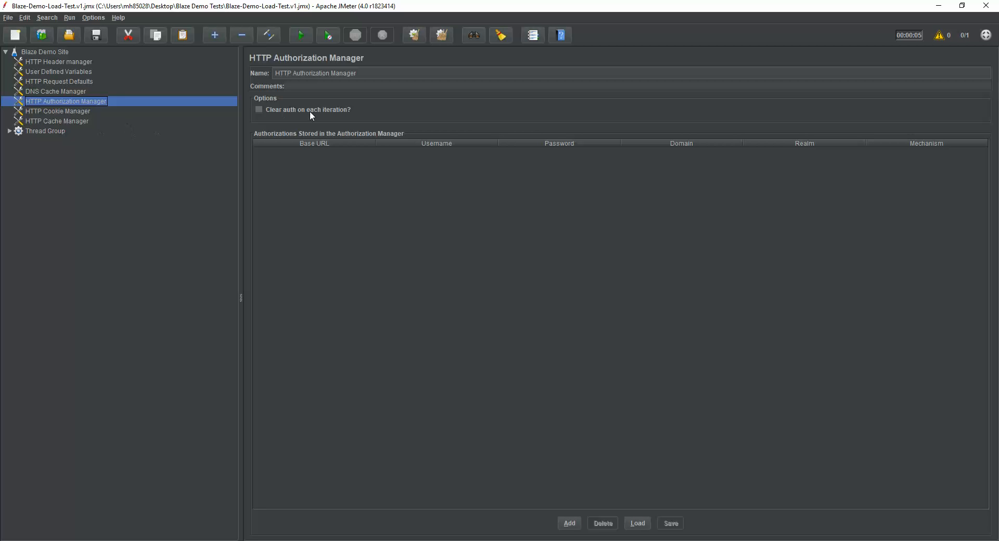
click(77, 112)
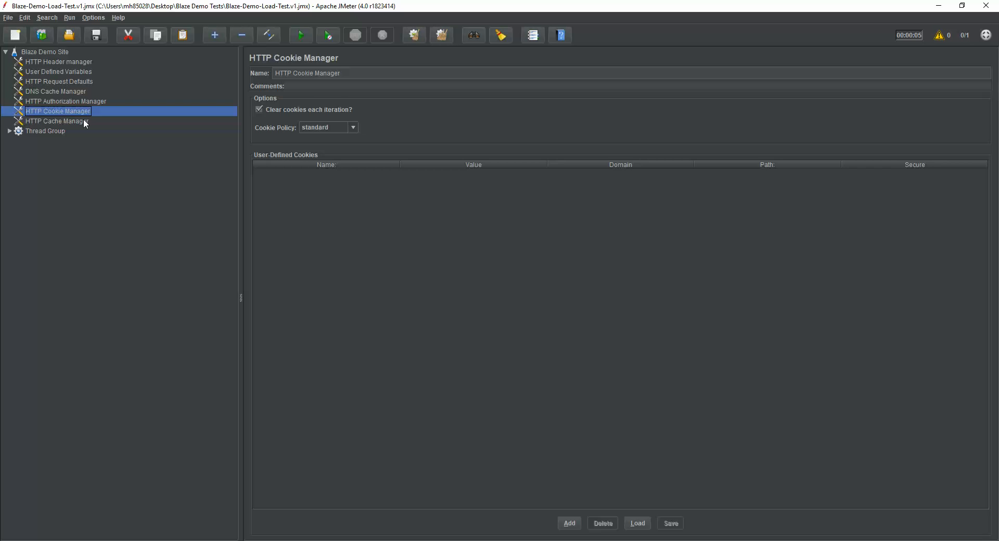
click(86, 122)
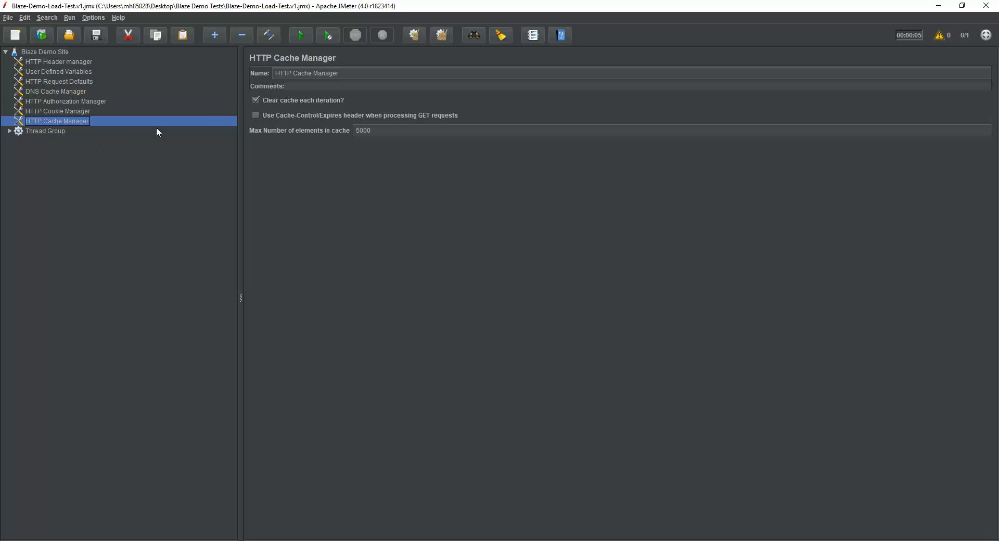
click(33, 132)
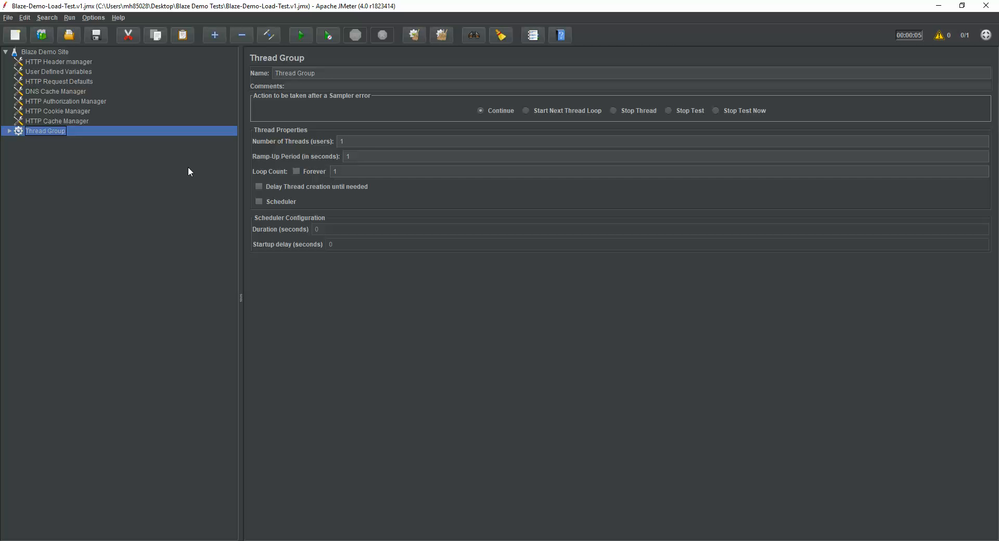
Step: Expand the thread group and its Test transaction controller and review each HTTP request inside it
click(9, 132)
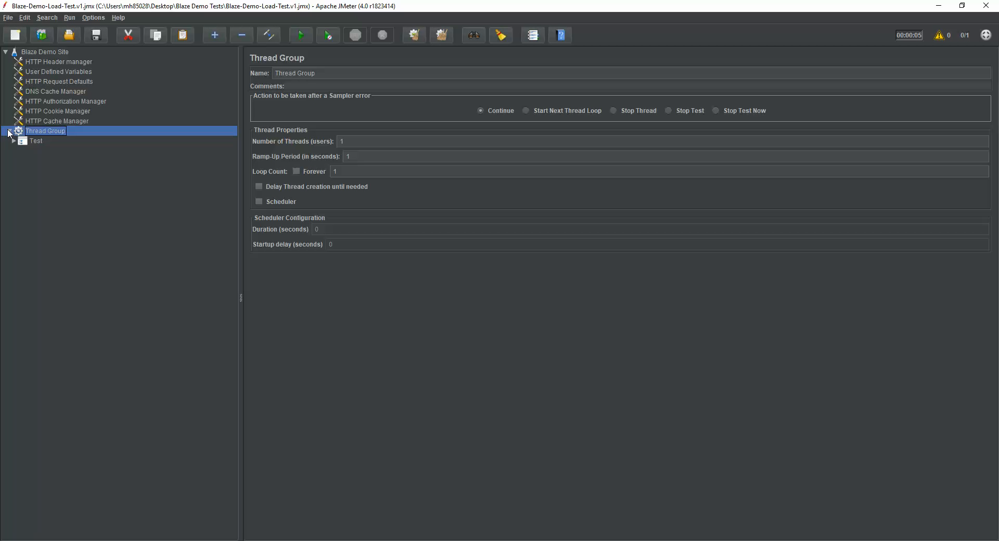
click(33, 142)
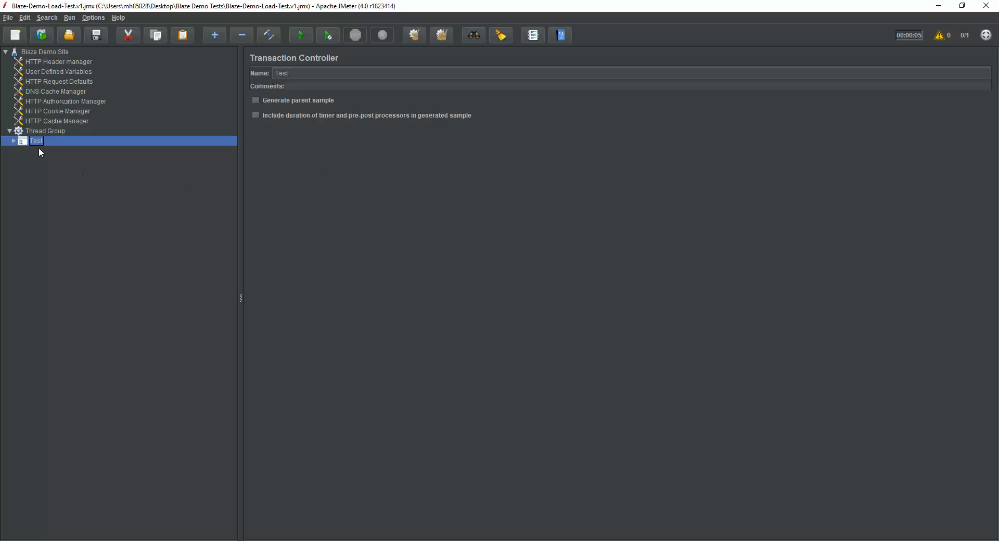
click(14, 141)
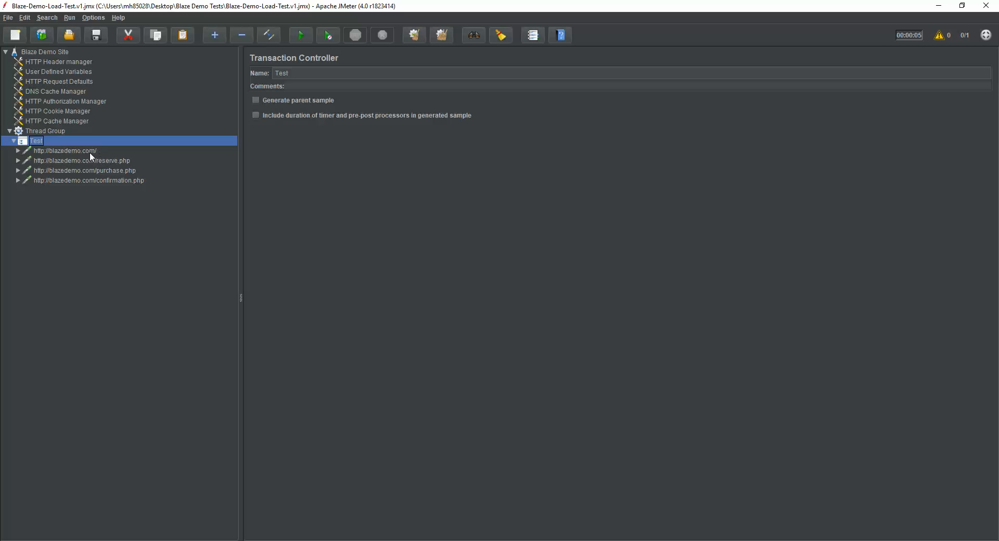
click(60, 150)
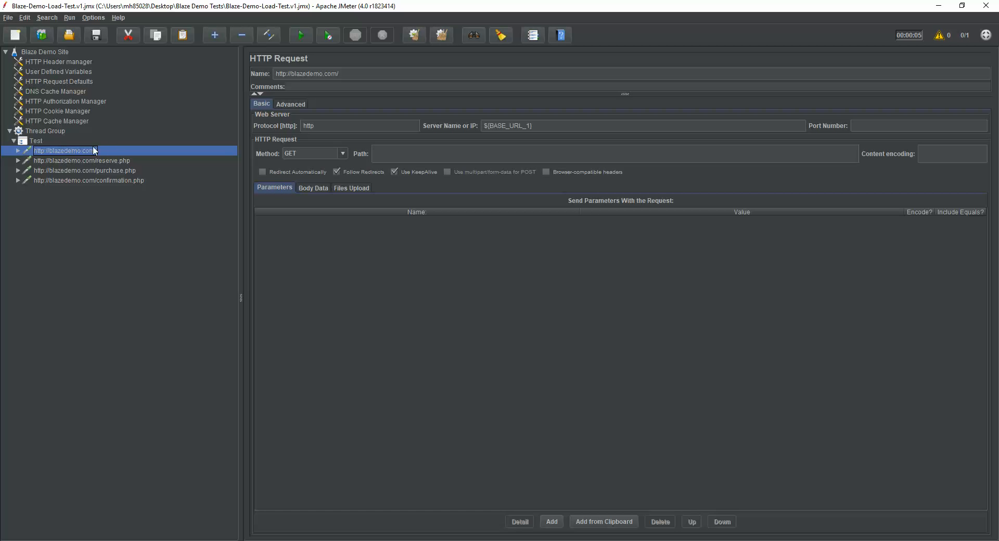
click(89, 158)
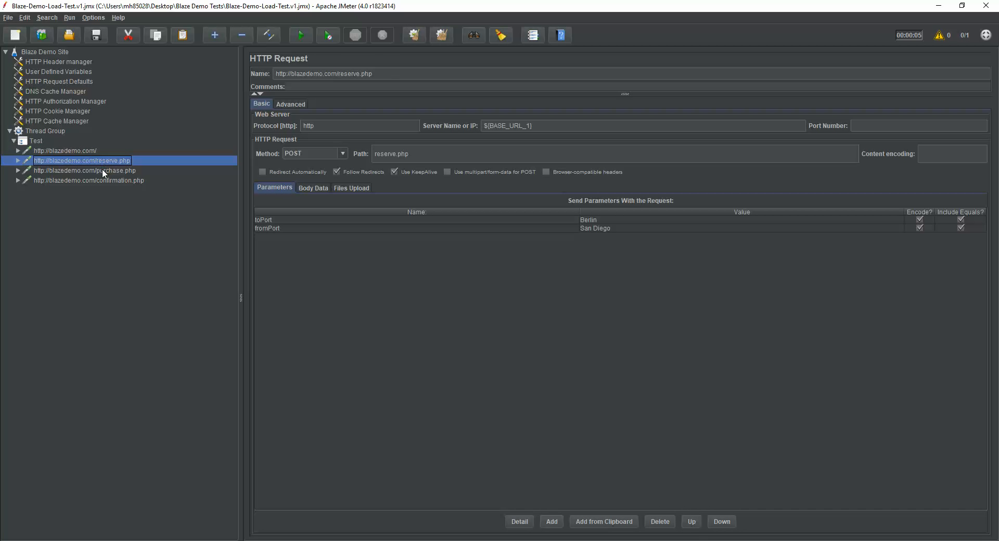
click(104, 171)
click(107, 180)
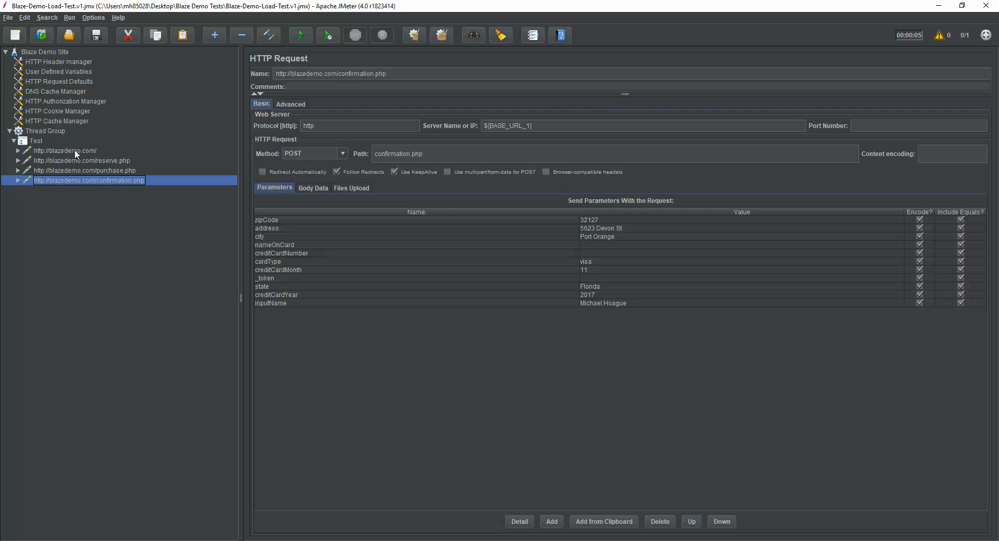
Step: Rename the Test transaction controller to Reservation Test
click(40, 142)
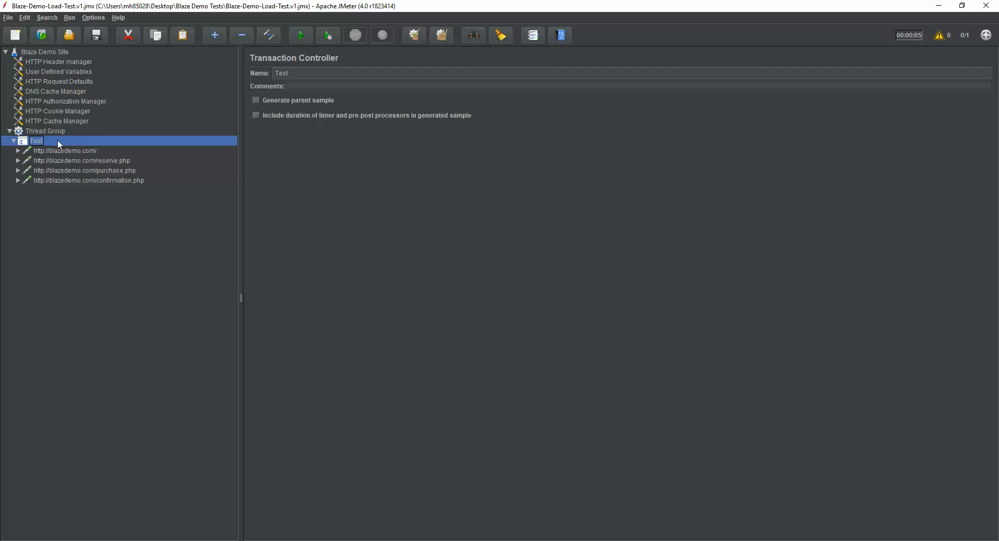
double_click(300, 73)
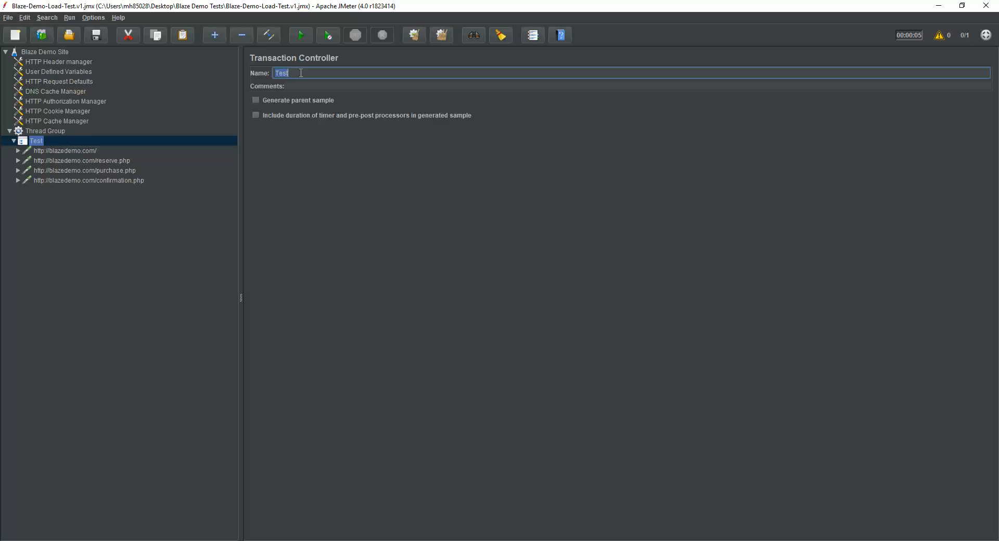
text(Reservation Test)
click(63, 151)
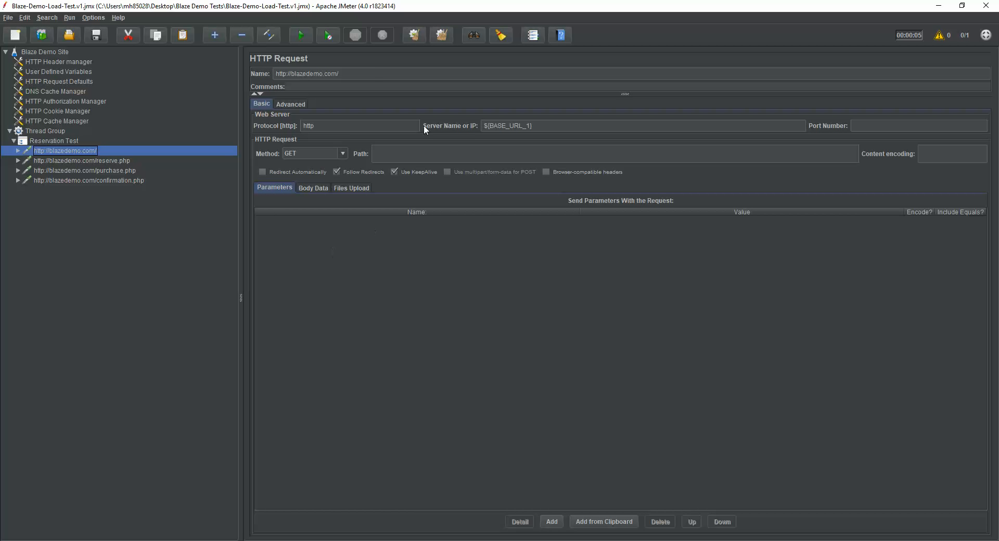
click(373, 76)
key(ctrl+a)
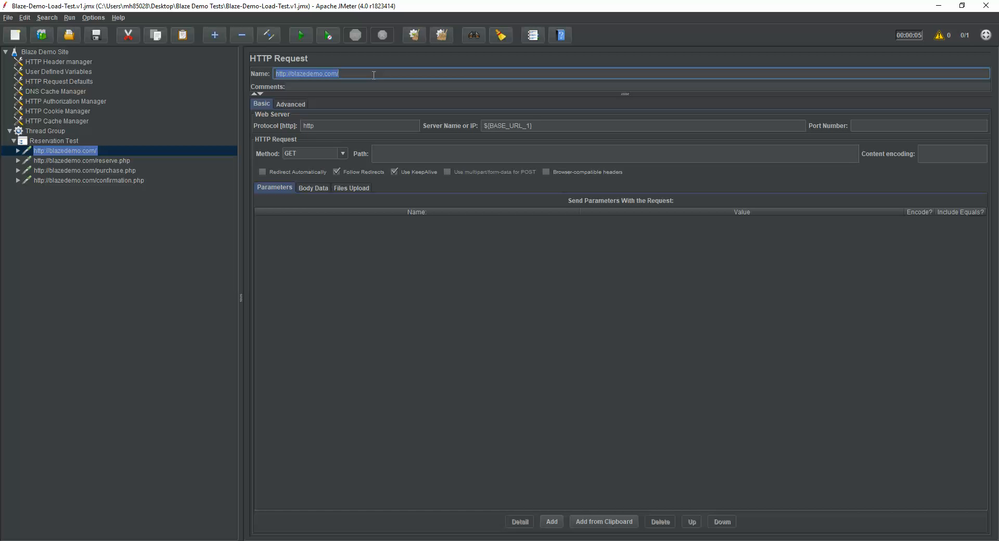
text(Landing )
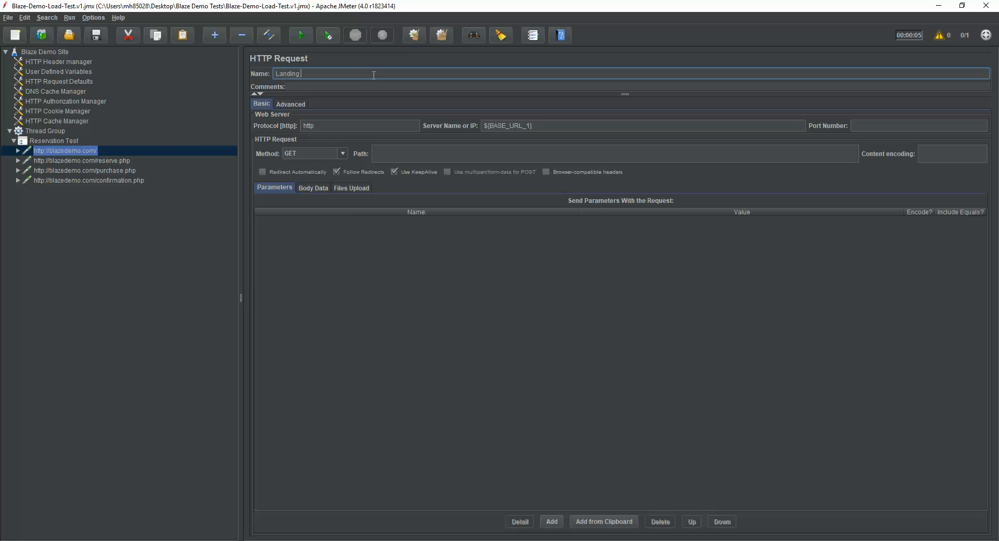
text(Page)
key(BackSpace)
key(BackSpace)
key(BackSpace)
key(BackSpace)
Step: Examine the Landing request's protocol, server name and path alongside the BASE_URL_1 user defined variable
click(324, 123)
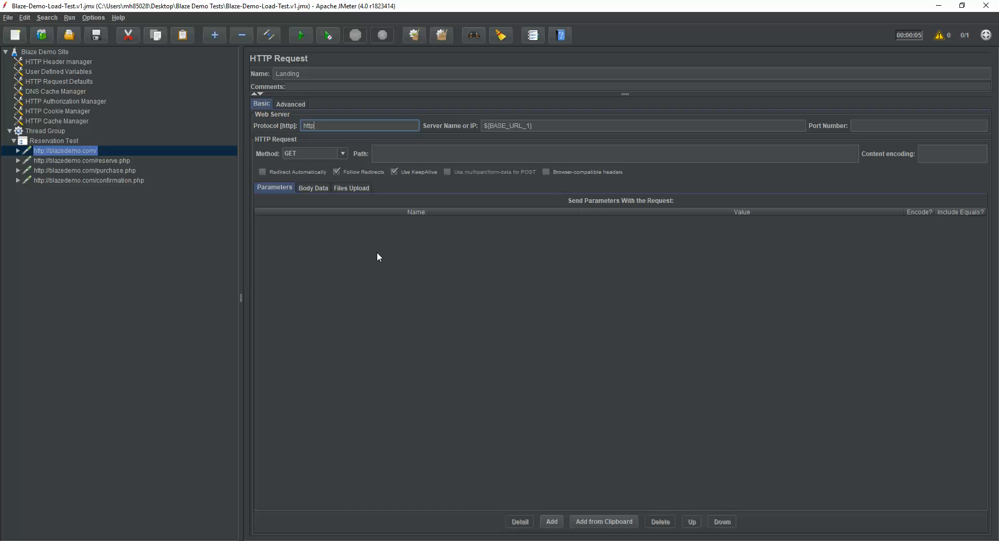
click(544, 128)
mouse_move(489, 126)
mouse_down()
mouse_move(530, 126)
mouse_move(489, 126)
mouse_up()
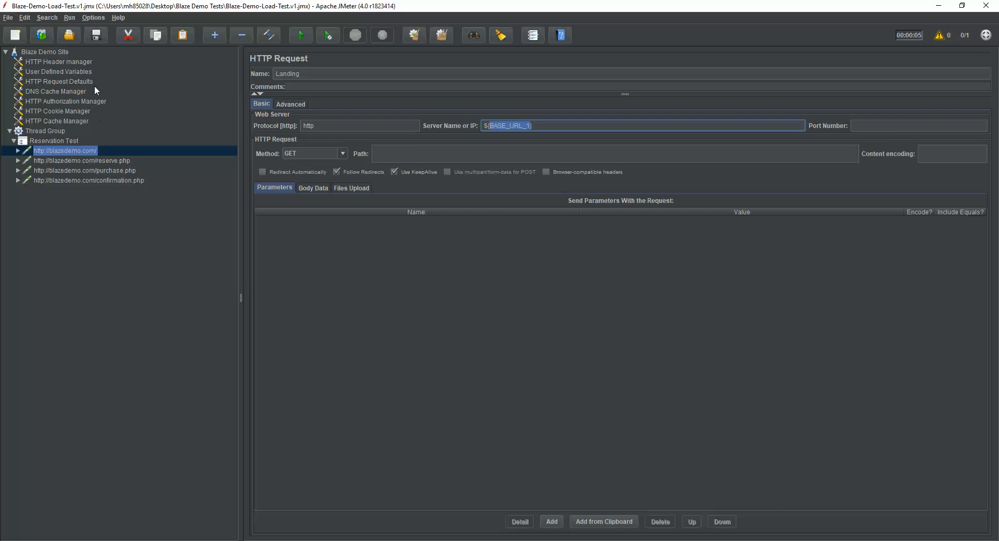
click(83, 72)
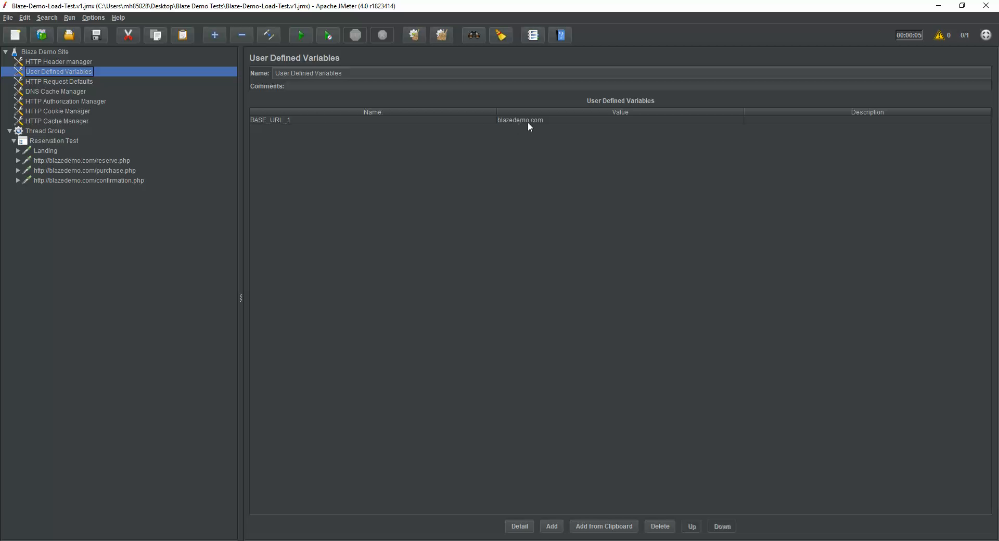
click(46, 151)
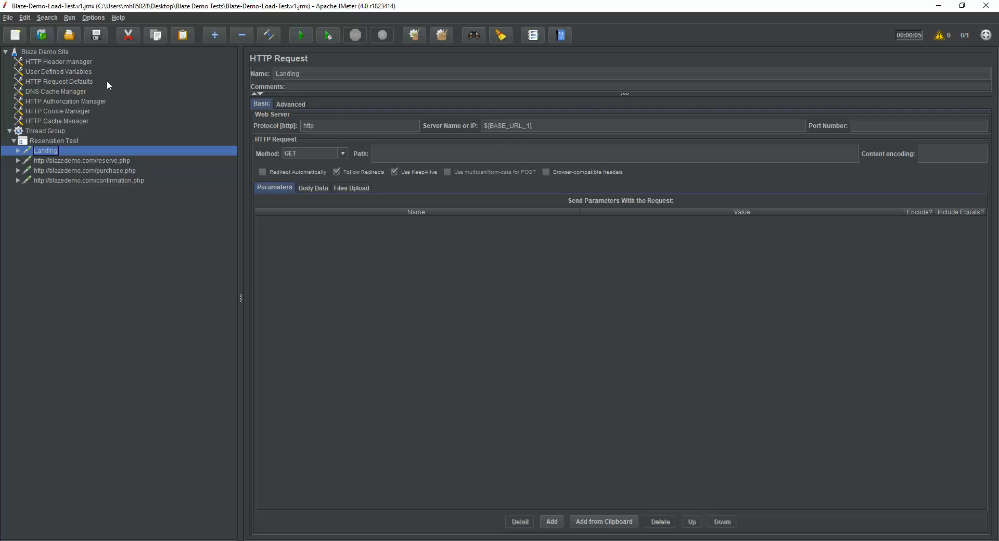
click(68, 72)
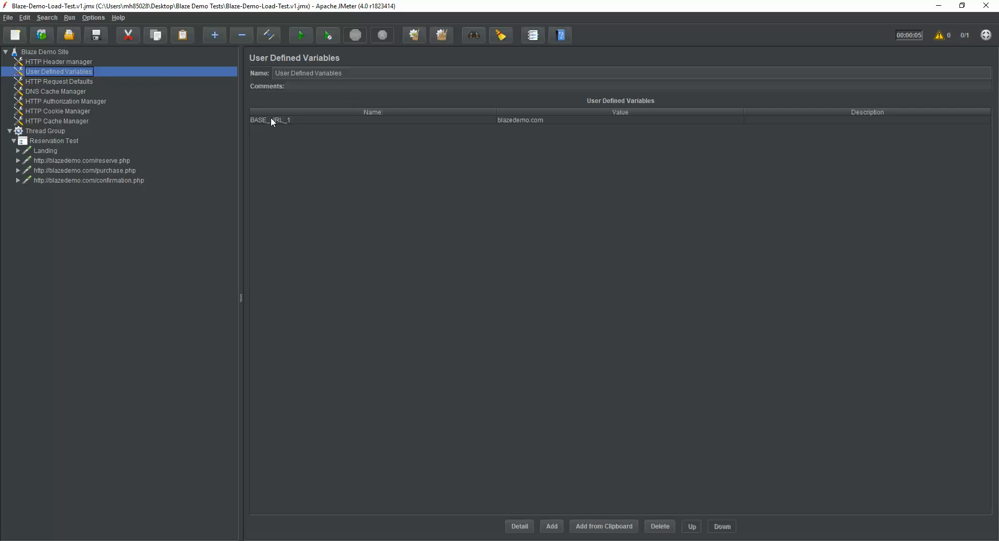
click(44, 150)
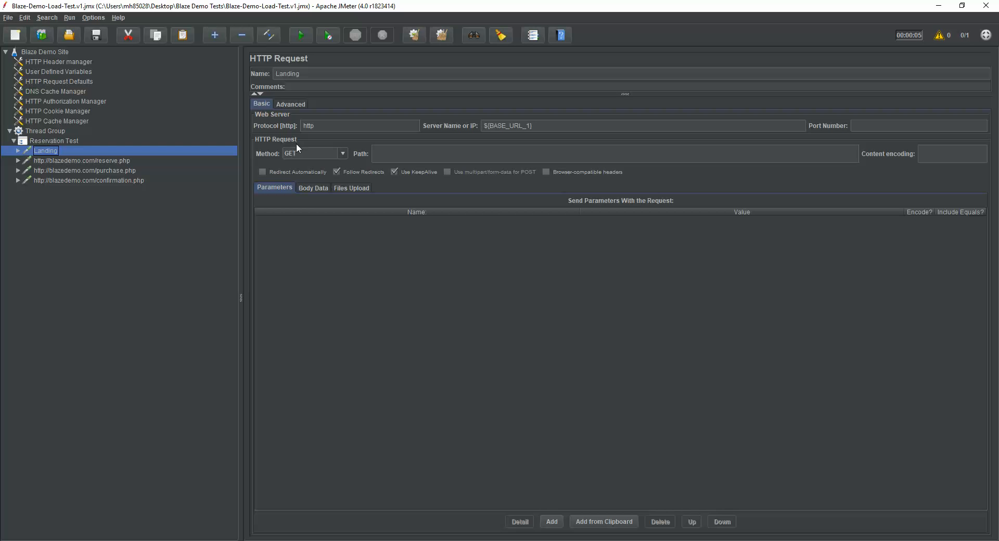
click(463, 155)
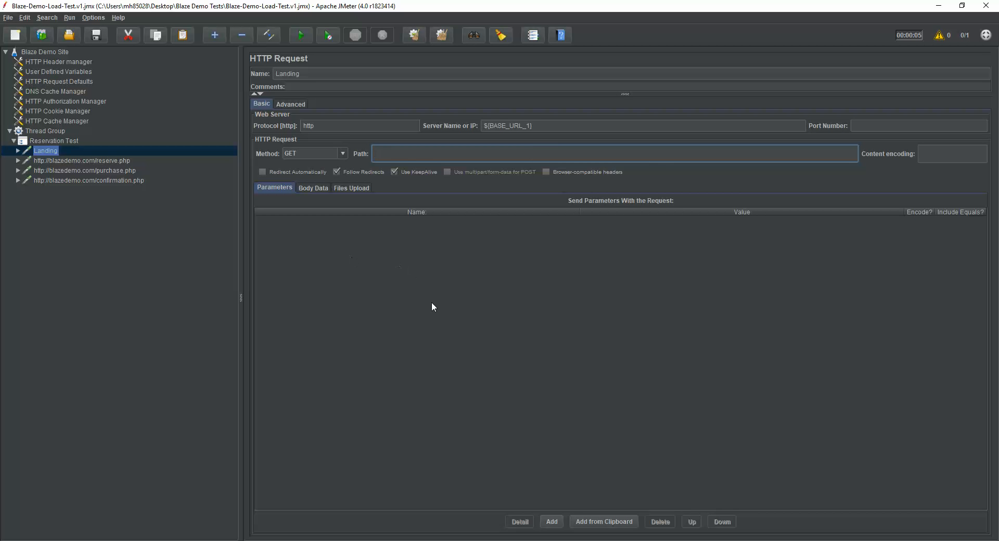
Step: Rename the reserve.php request to Reserve
click(85, 161)
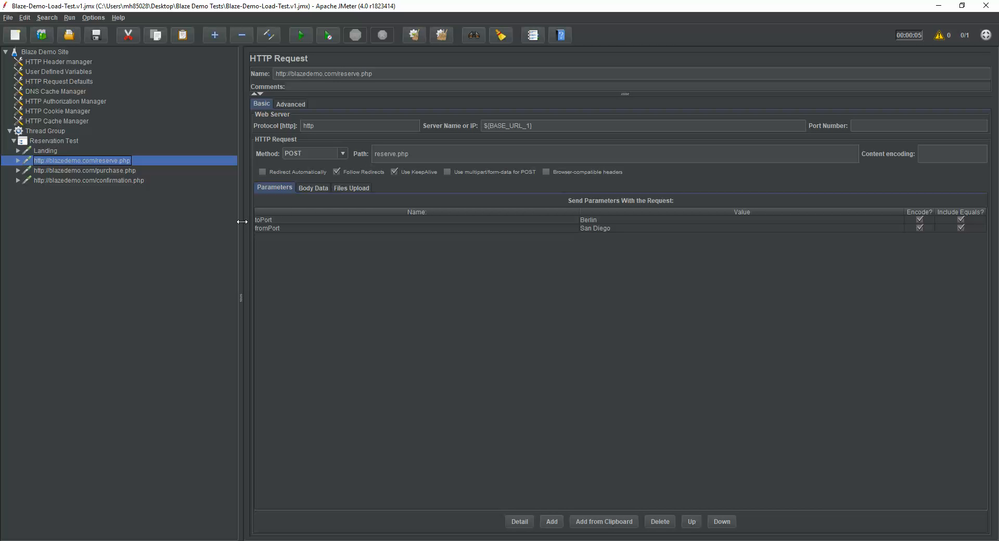
click(404, 75)
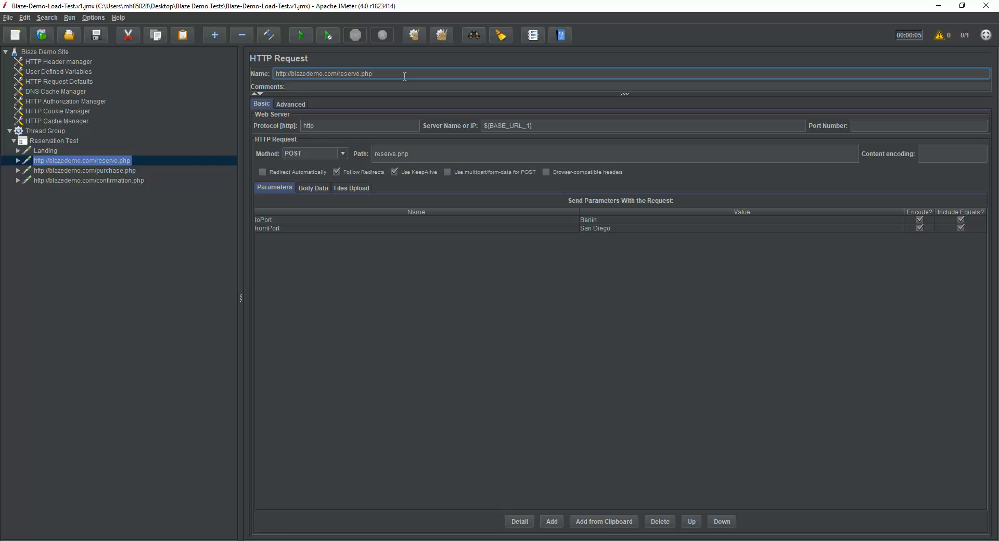
drag(404, 76, 300, 63)
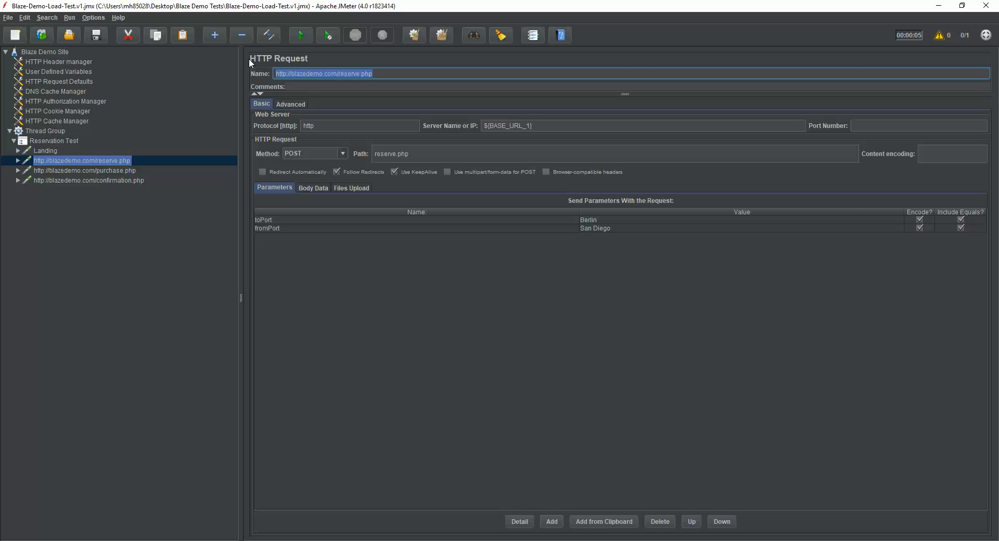
text(Reserve)
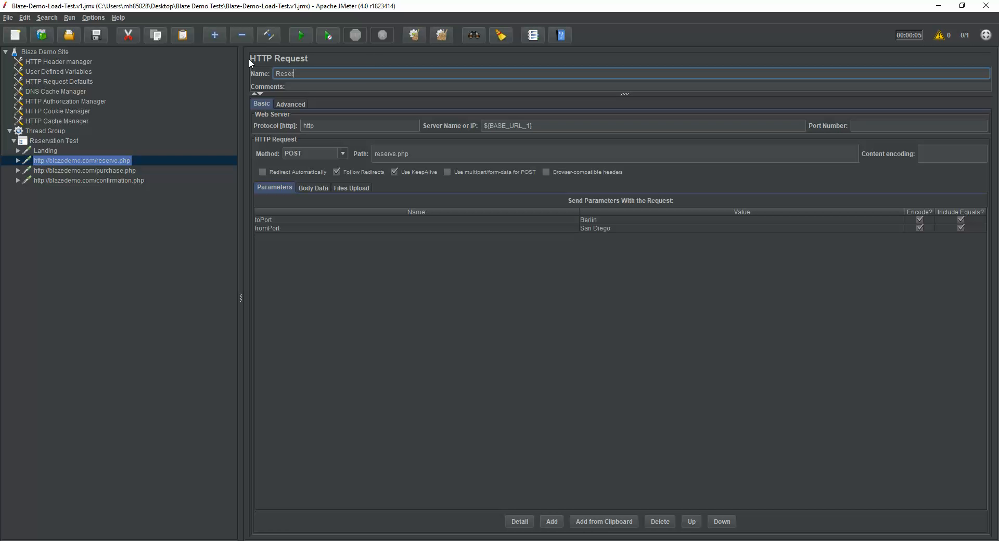
Step: Rename the purchase.php request to Purchase
click(121, 172)
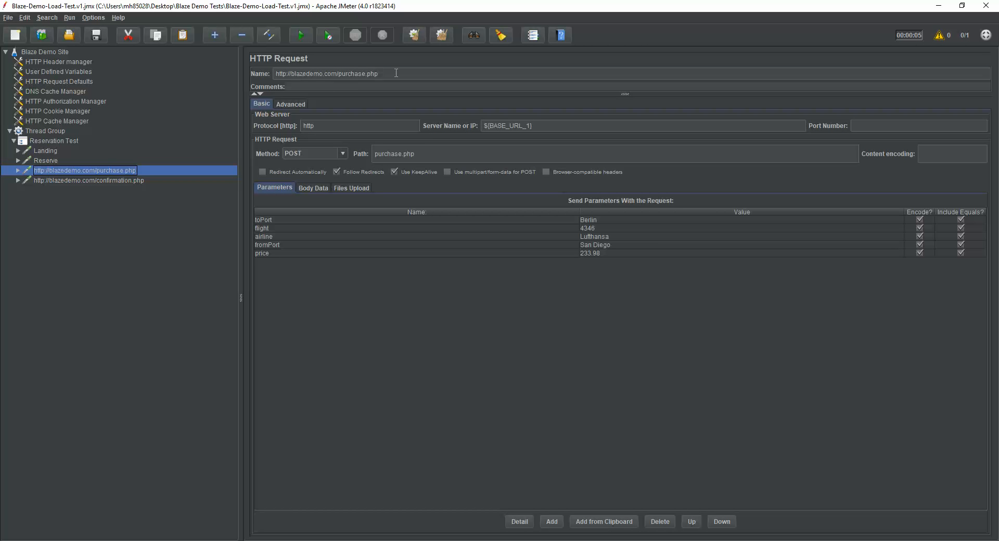
drag(395, 73, 238, 61)
text(P)
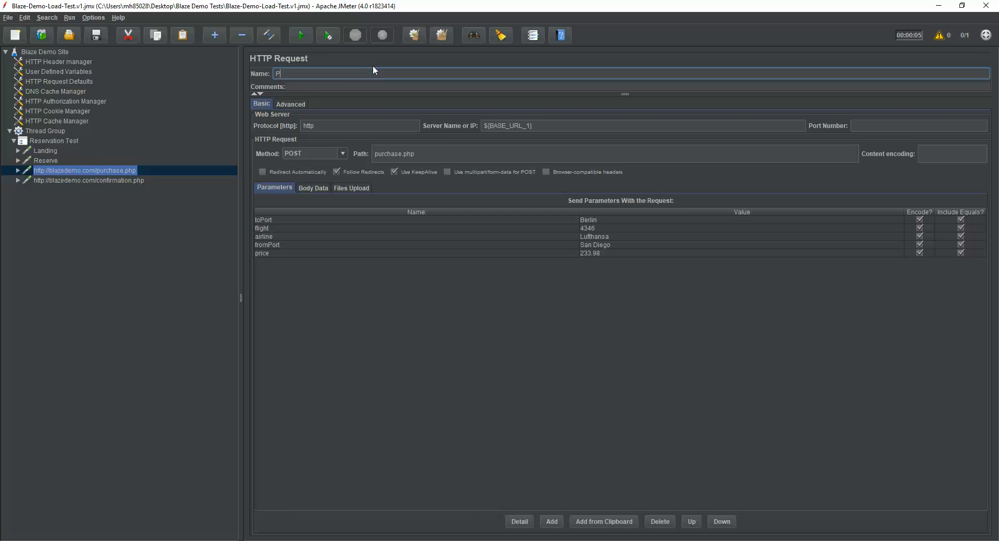
text(urchase)
Step: Rename the confirmation.php request to Confirmation
click(111, 180)
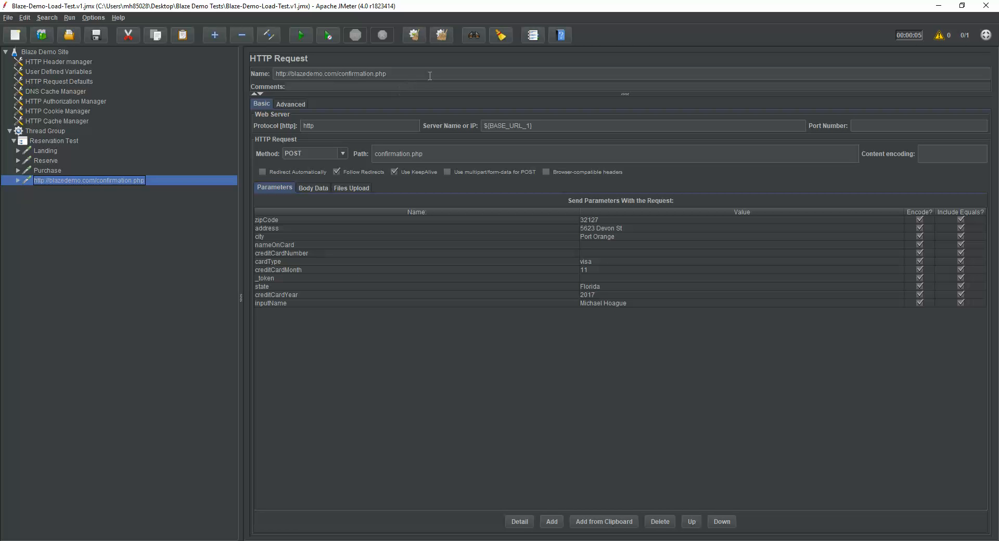
drag(430, 75, 274, 74)
text(C)
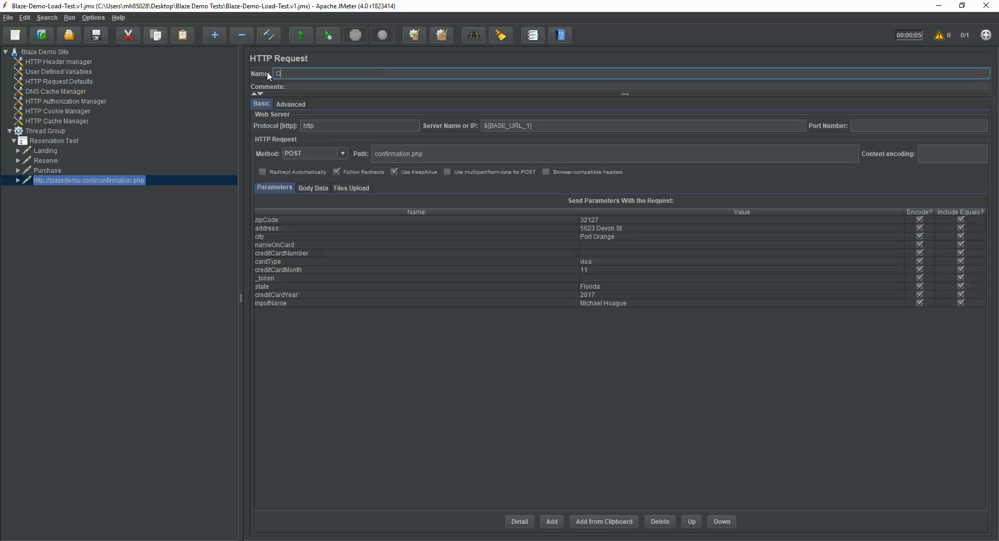
text(onfirmation)
click(578, 126)
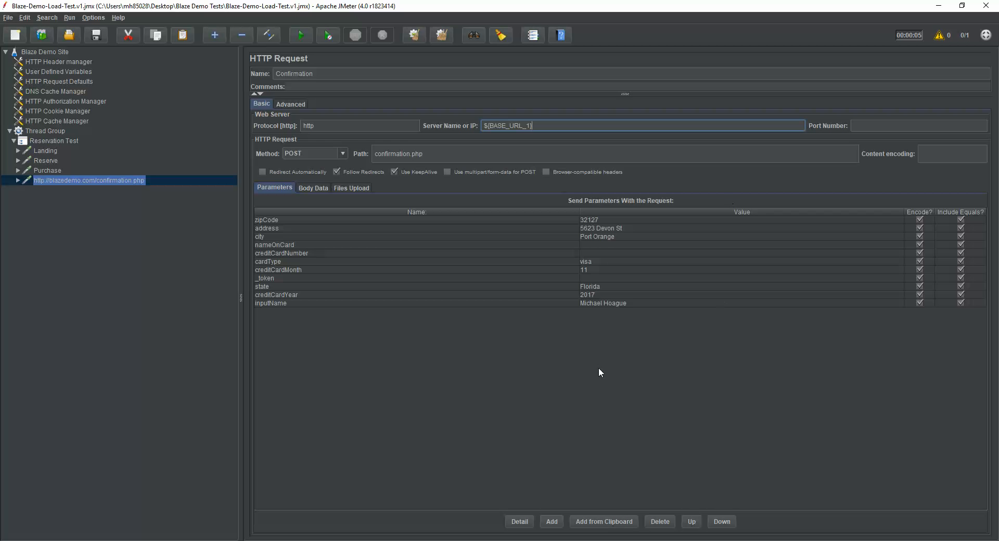
Step: Start a test run of the plan and shut it down
click(69, 170)
click(67, 179)
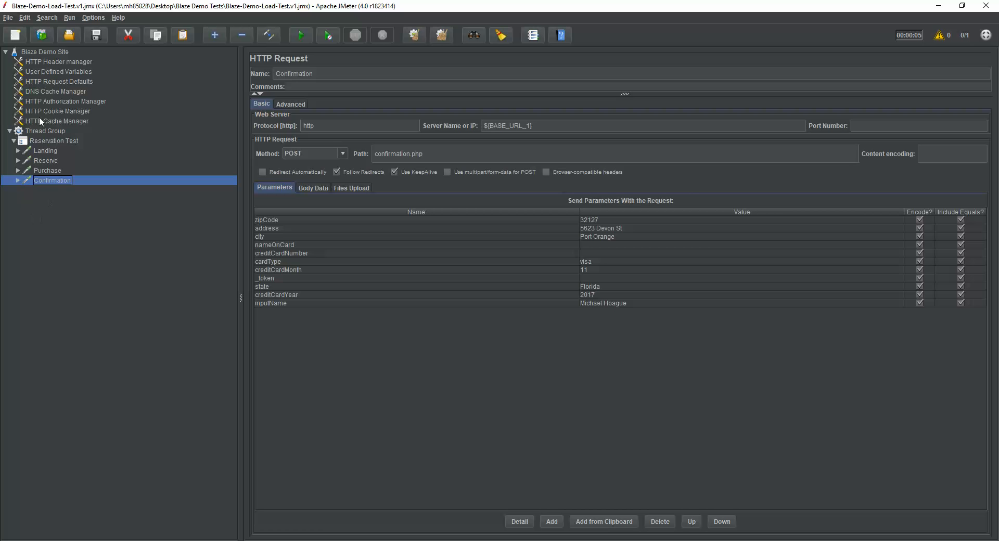
click(304, 35)
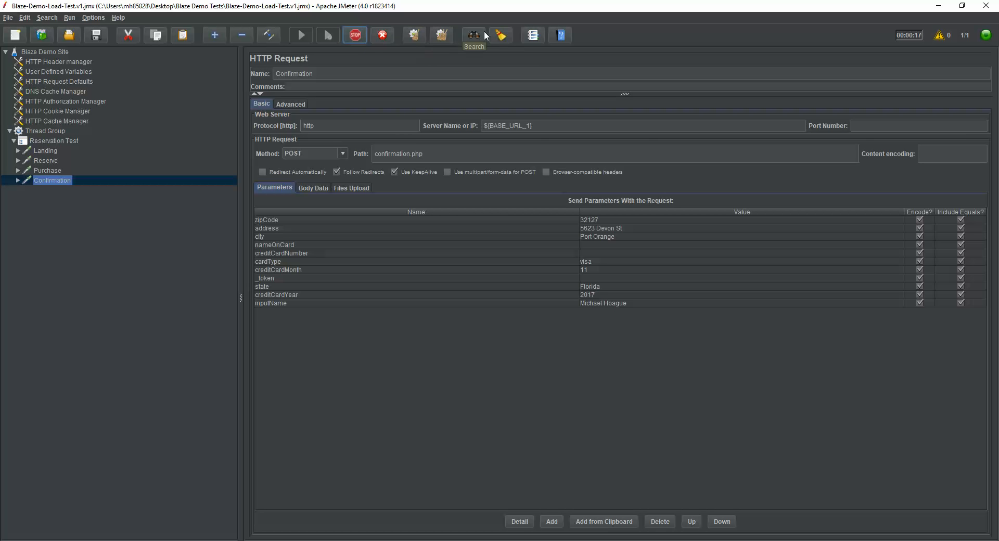
click(383, 35)
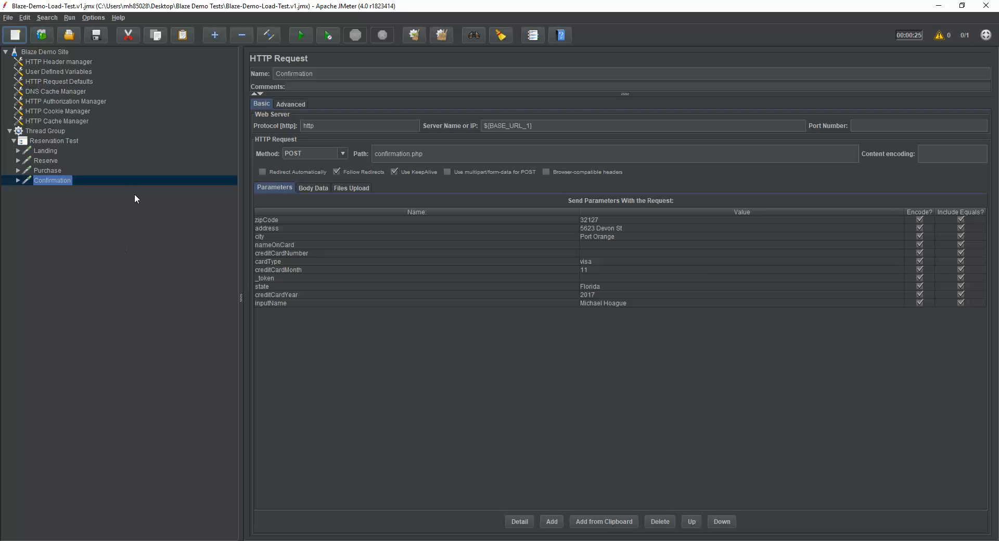
Step: Add a View Results Tree listener to the Blaze Demo Site test plan
click(61, 52)
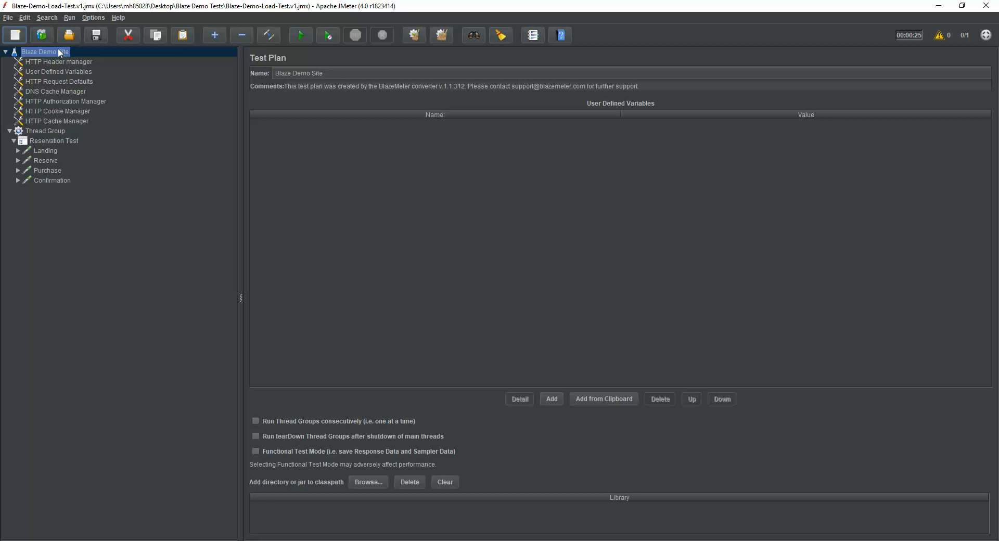
right_click(60, 53)
mouse_move(95, 53)
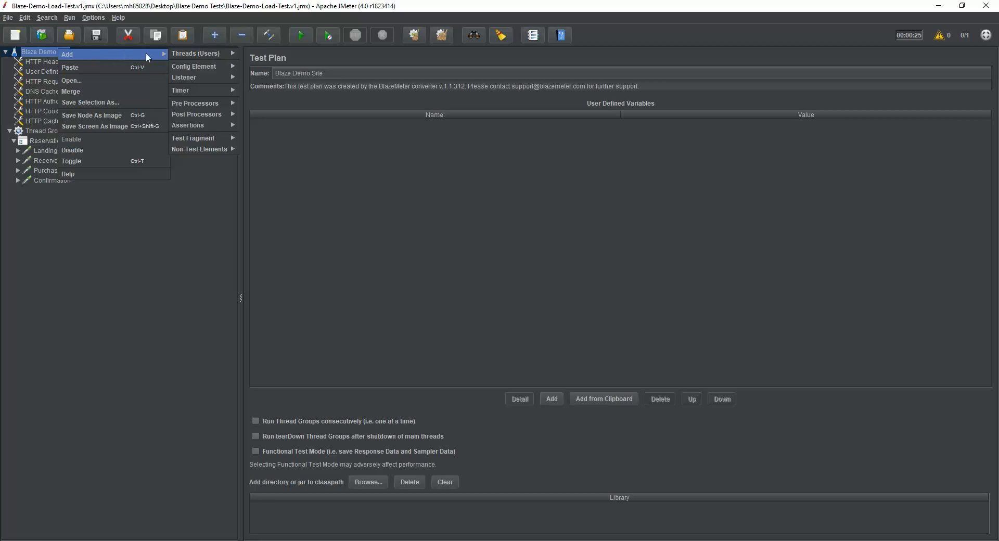
mouse_move(211, 58)
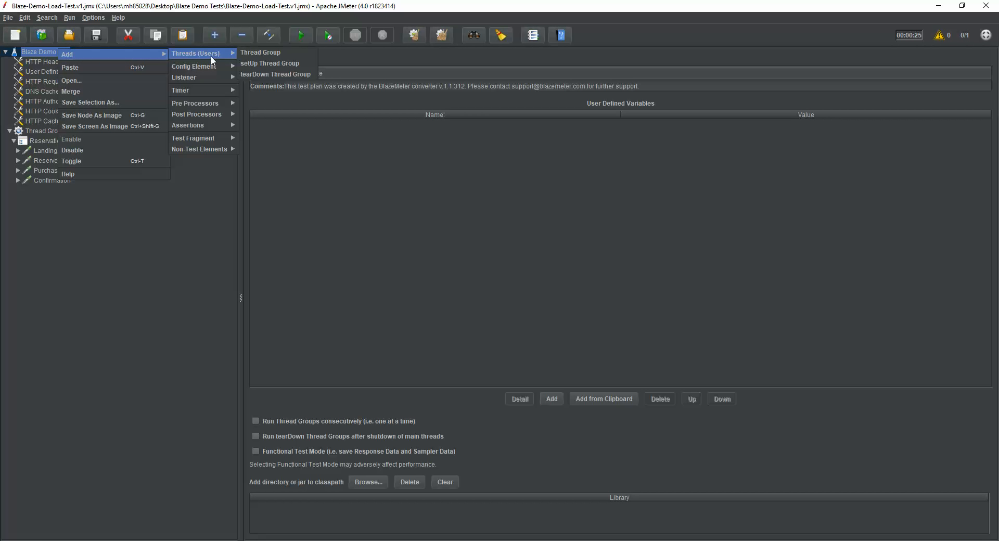
mouse_move(217, 77)
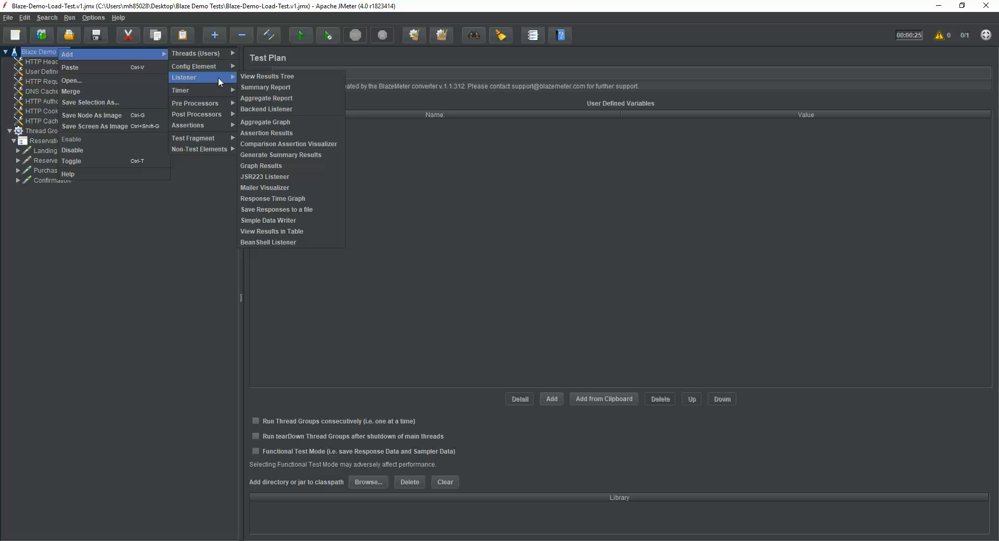
click(299, 76)
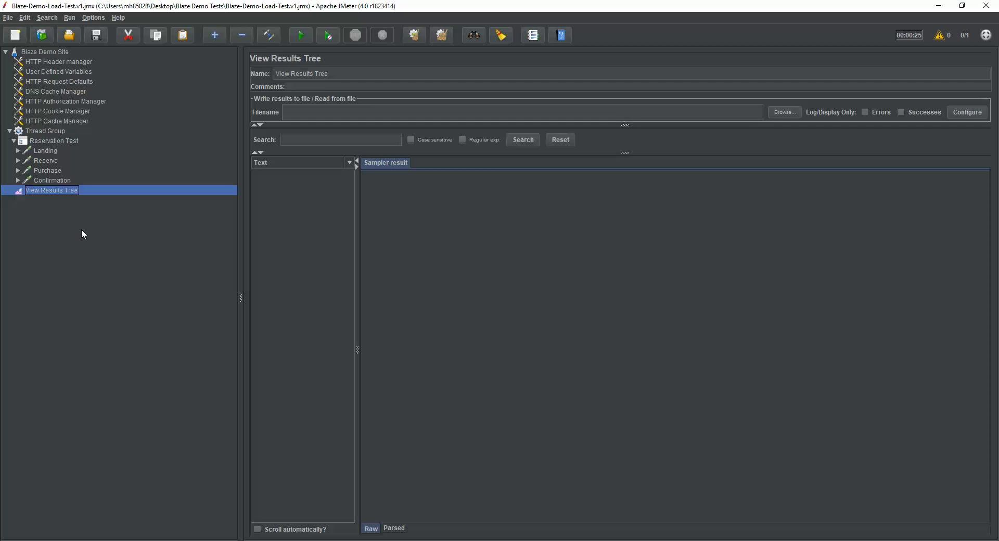
Step: Run the test plan without pauses
click(58, 131)
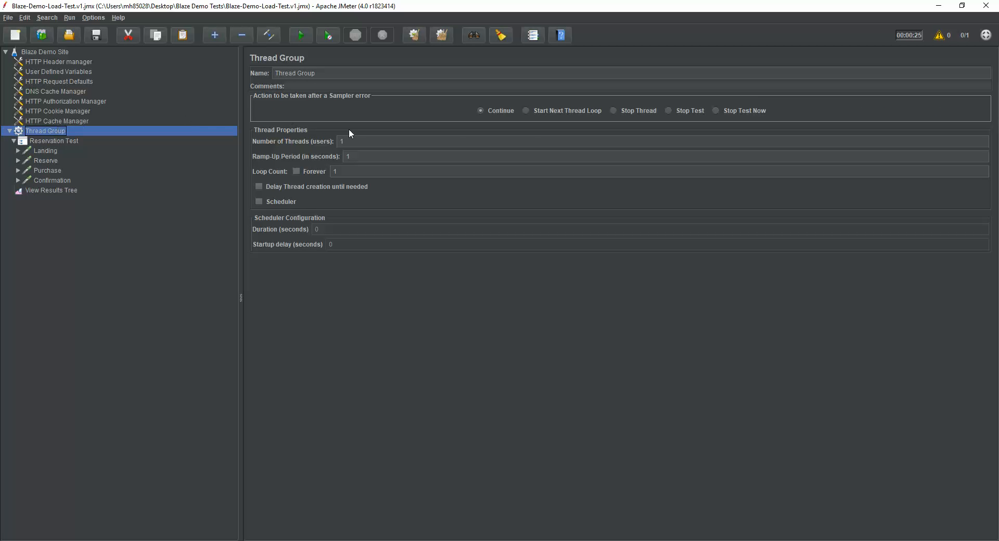
click(60, 192)
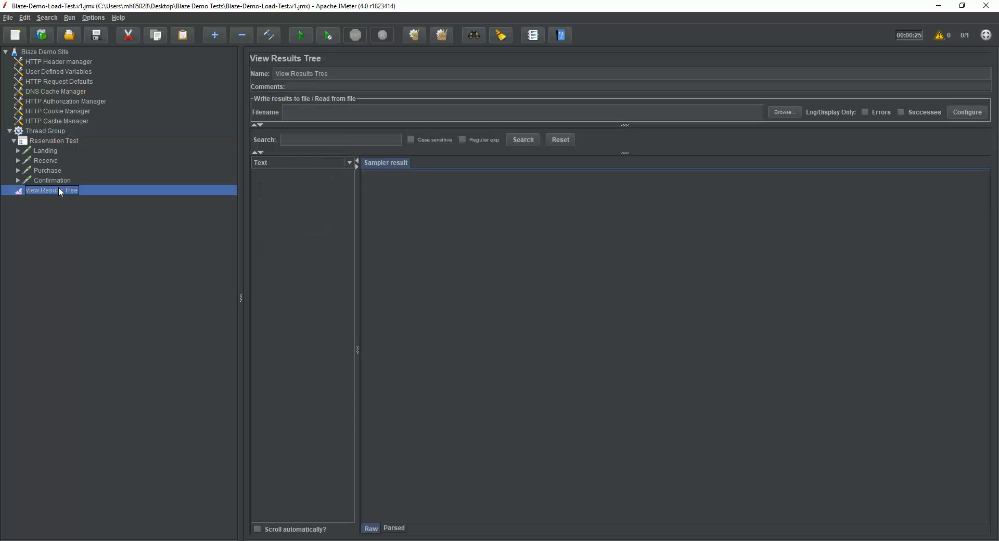
click(329, 38)
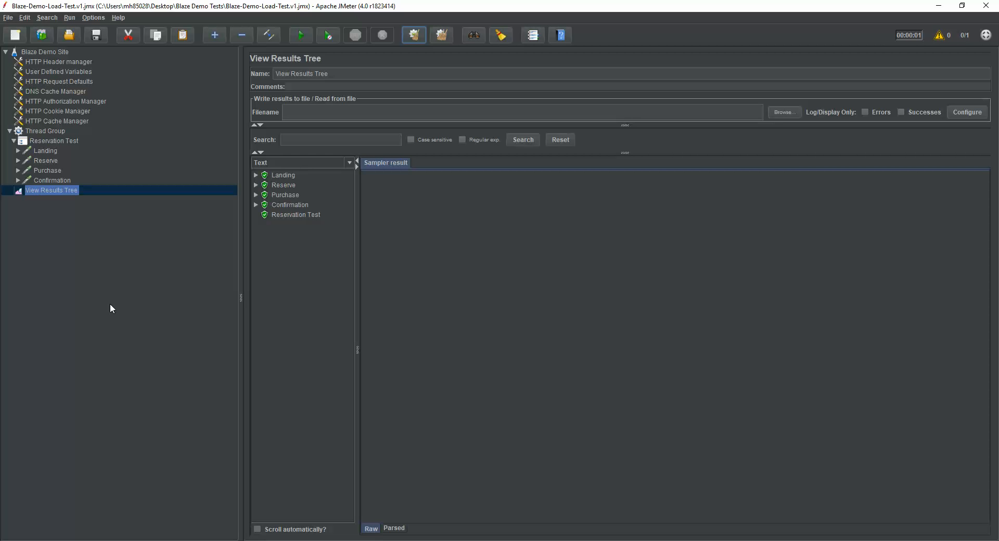
Step: Examine the request and response data of each sampler in the View Results Tree
click(275, 176)
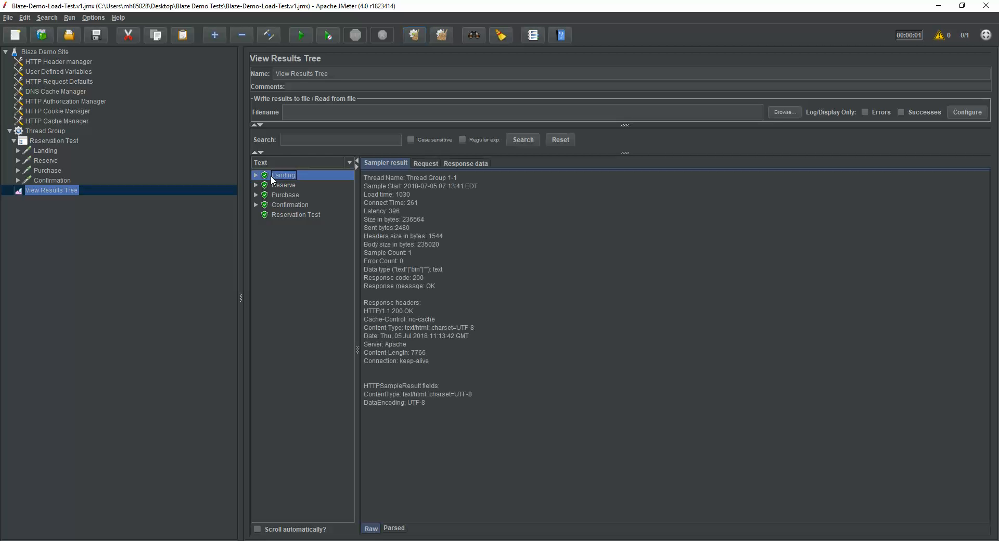
click(430, 163)
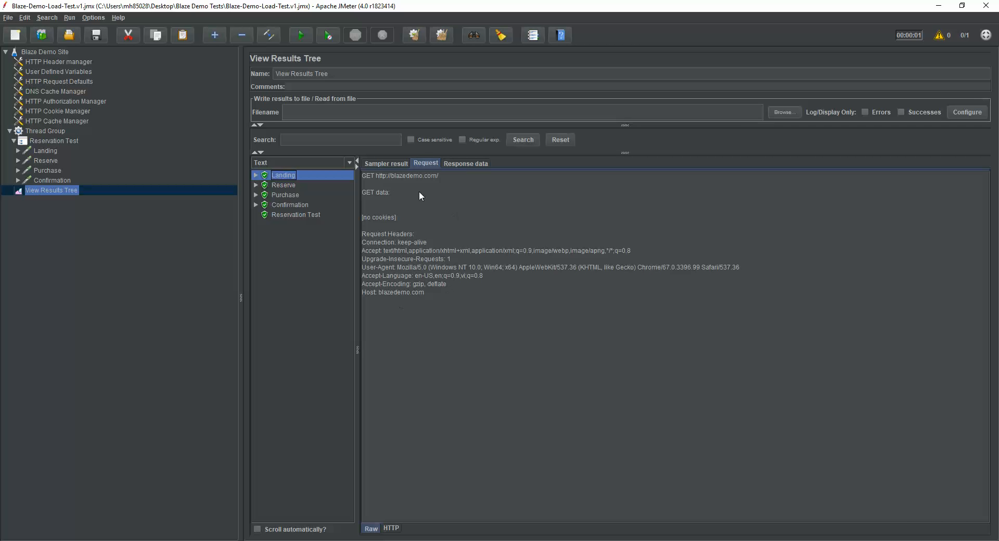
click(464, 165)
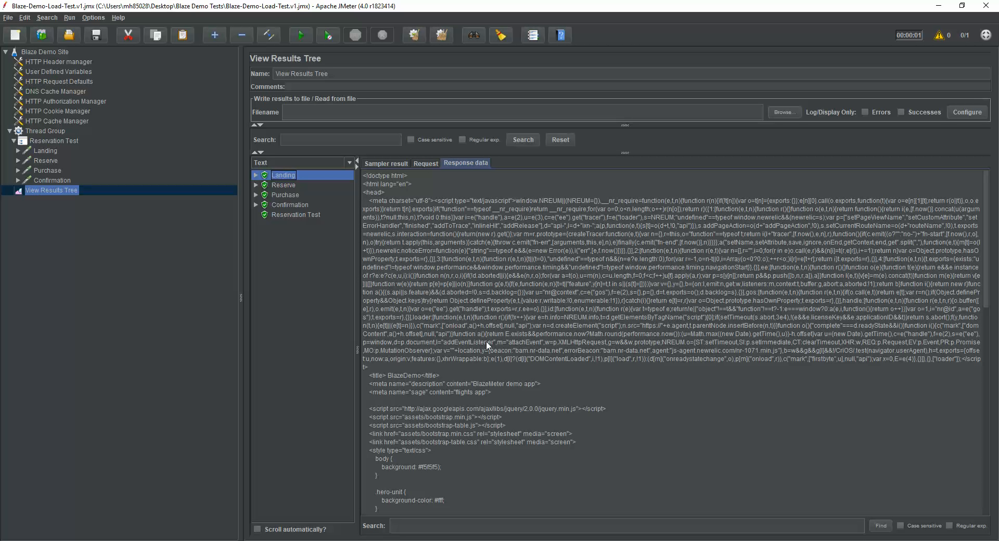
click(283, 183)
click(427, 163)
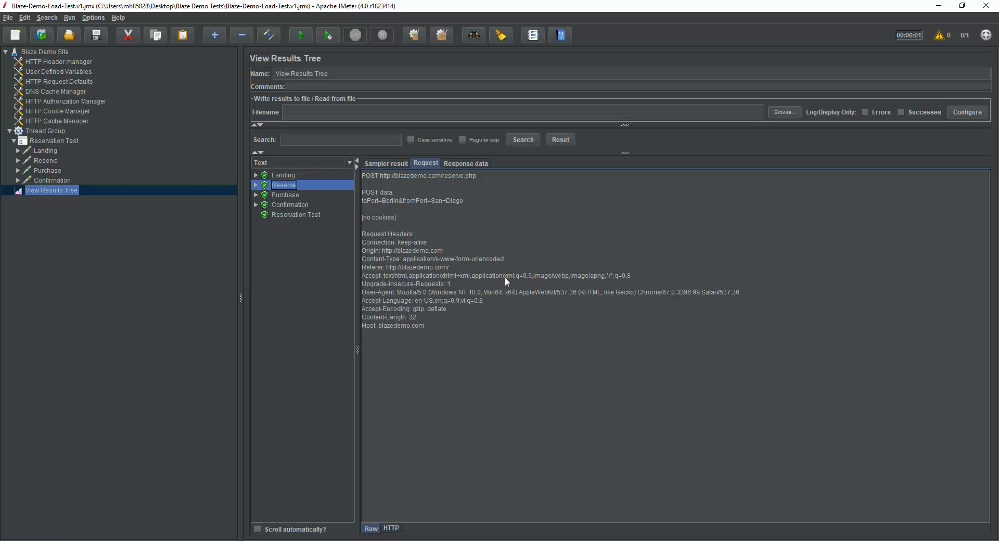
click(469, 164)
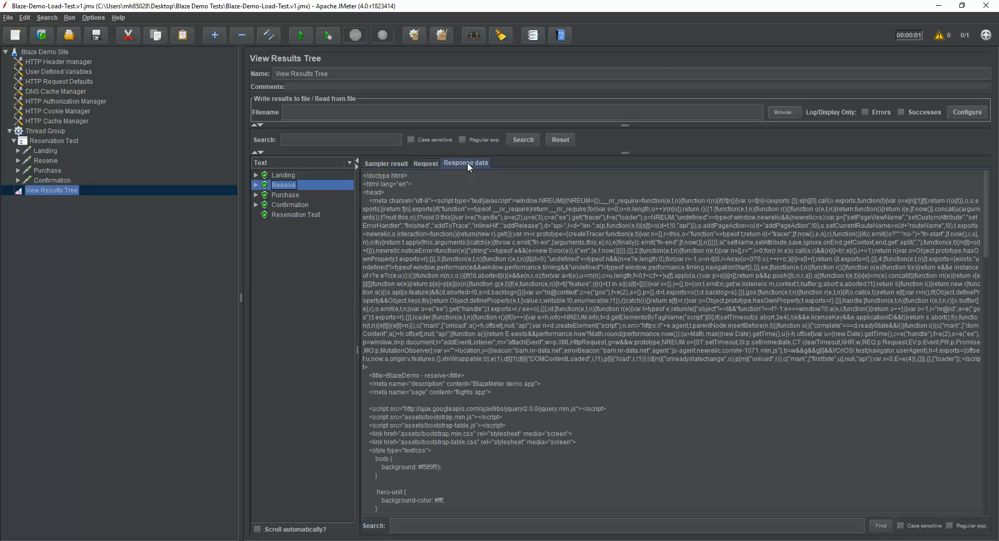
click(281, 195)
click(421, 164)
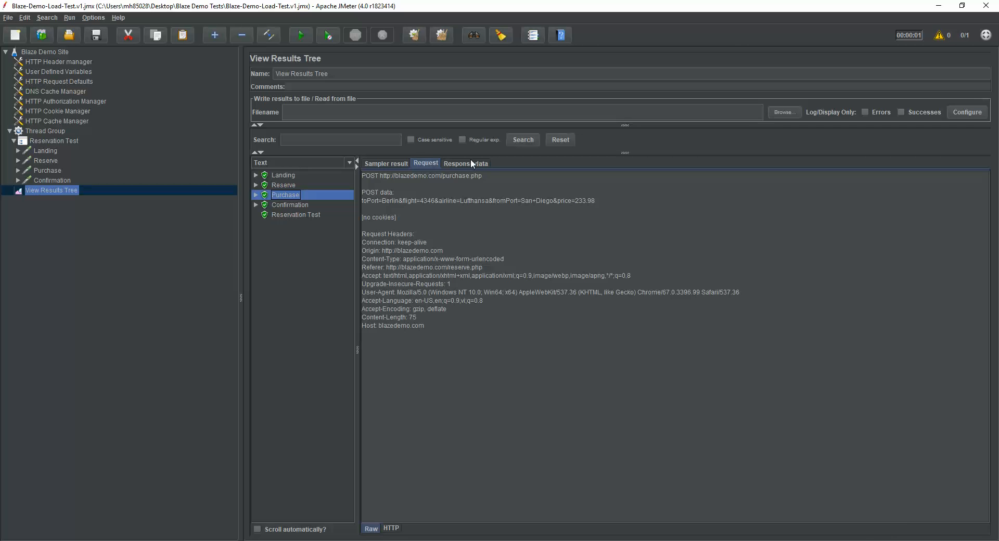
click(471, 164)
click(291, 205)
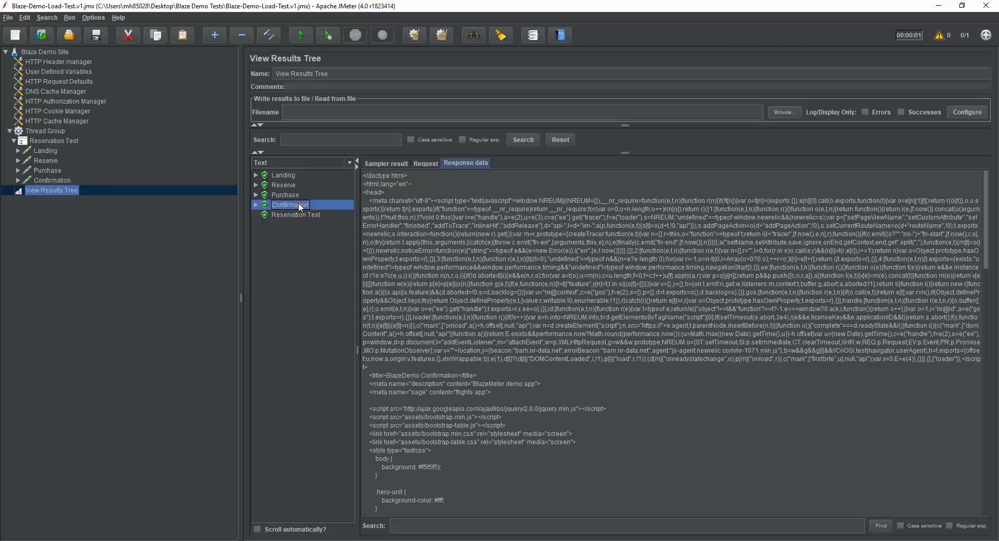
click(428, 163)
click(457, 164)
Step: Save the test plan
click(97, 38)
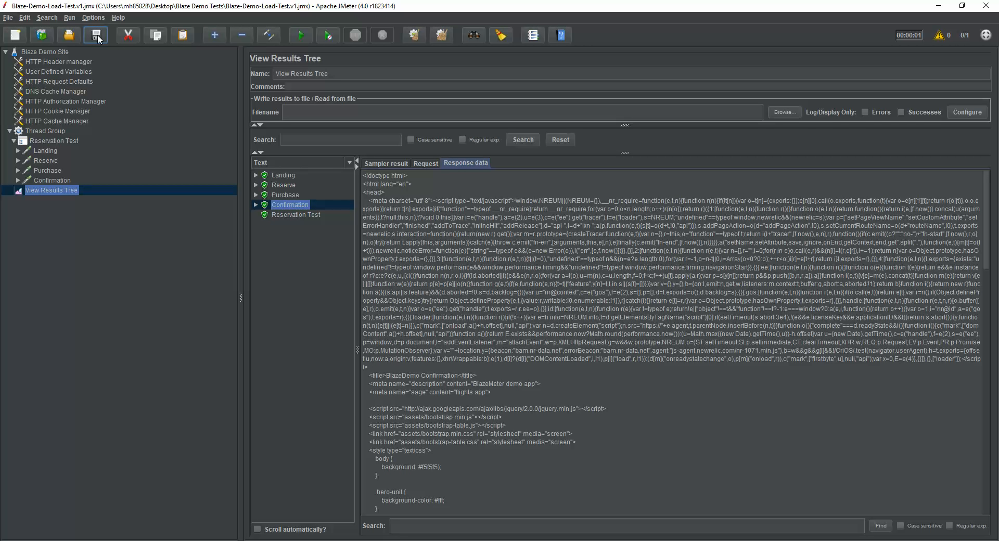